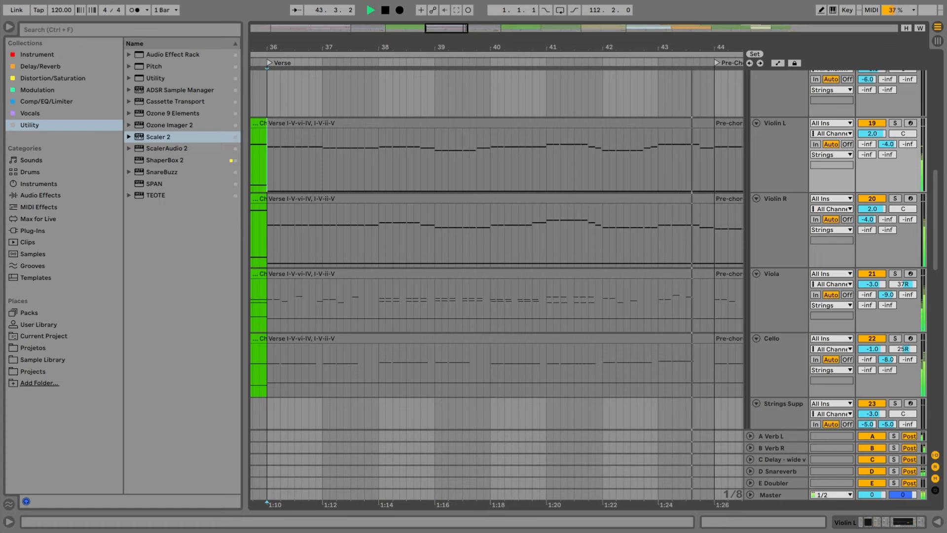
Stop the playback of the Verse section.
{"action": "key", "text": "space"}
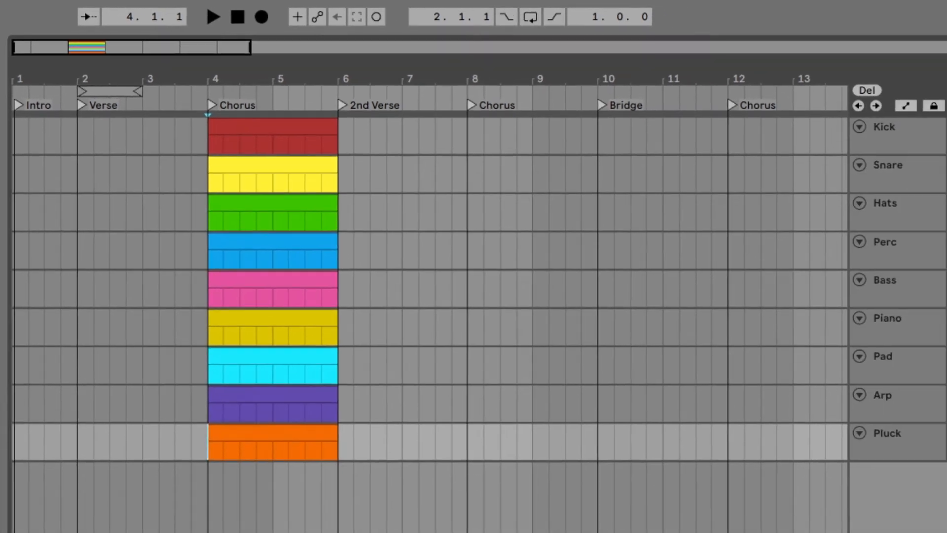
Duplicate the first Chorus clips of all nine tracks through the 2nd Verse, second Chorus, Bridge and final Chorus.
{"action": "left_click_drag", "start_coordinate": [337, 459], "coordinate": [210, 114]}
{"action": "key", "text": "ctrl+d"}
{"action": "key", "text": "ctrl+d"}
{"action": "key", "text": "ctrl+d"}
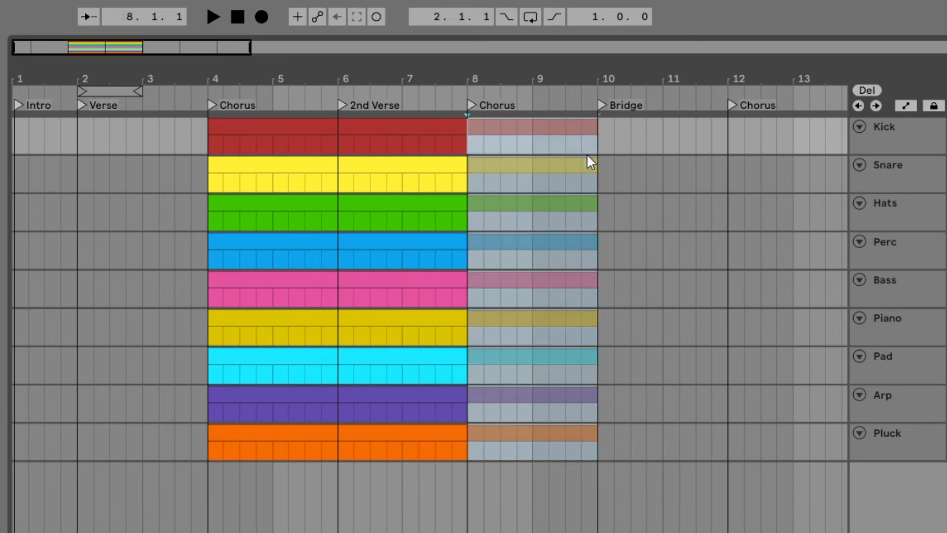
{"action": "key", "text": "ctrl+d"}
Copy the clips of all nine tracks into the empty Verse and Intro sections.
{"action": "left_click", "coordinate": [85, 141]}
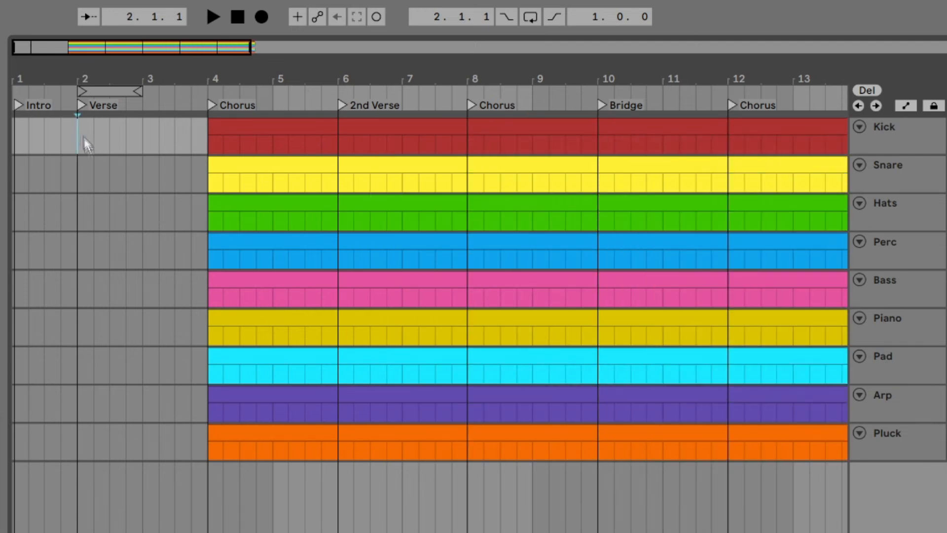
{"action": "key", "text": "ctrl+v"}
{"action": "left_click_drag", "start_coordinate": [143, 148], "coordinate": [208, 447]}
Delete the Intro clips on every track except Piano.
{"action": "left_click_drag", "start_coordinate": [182, 123], "coordinate": [1, 298]}
{"action": "left_click", "coordinate": [93, 442]}
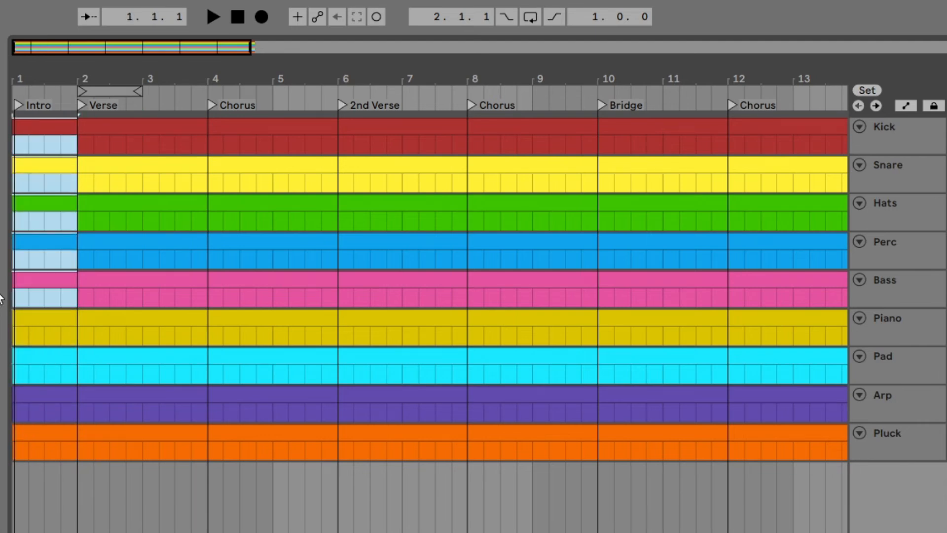
{"action": "key", "text": "Delete"}
{"action": "left_click_drag", "start_coordinate": [74, 451], "coordinate": [10, 369]}
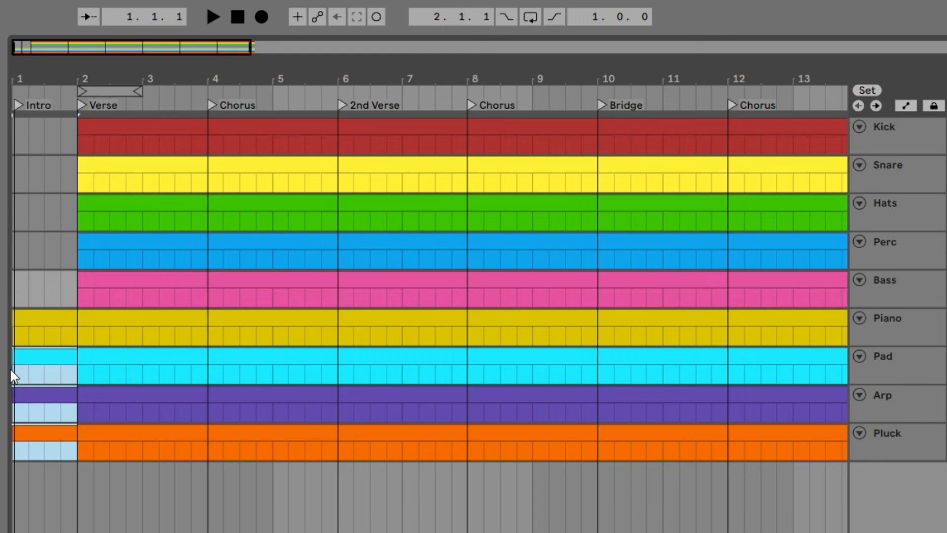
{"action": "key", "text": "Delete"}
{"action": "left_click", "coordinate": [43, 162]}
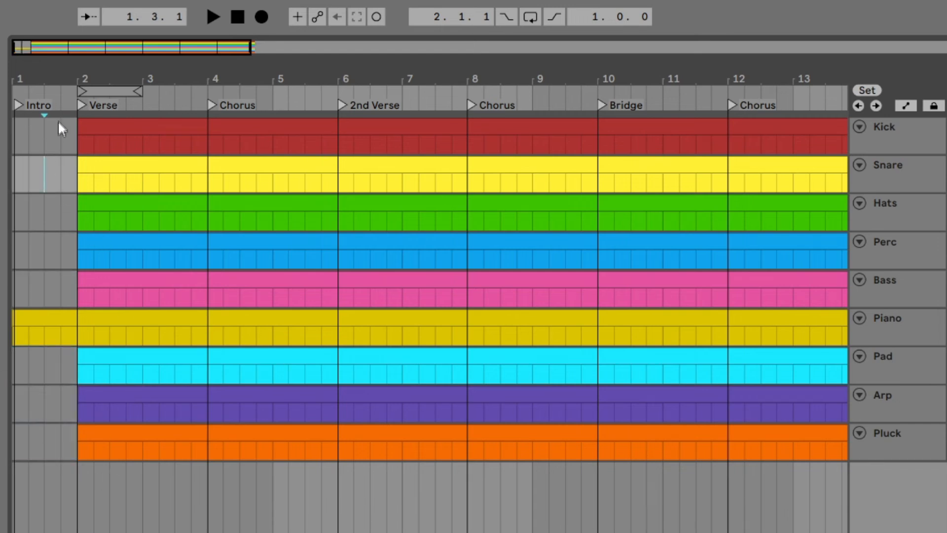
Delete the Snare, Perc, Pad and Pluck clips from the first Verse.
{"action": "left_click_drag", "start_coordinate": [57, 175], "coordinate": [212, 182]}
{"action": "key", "text": "Delete"}
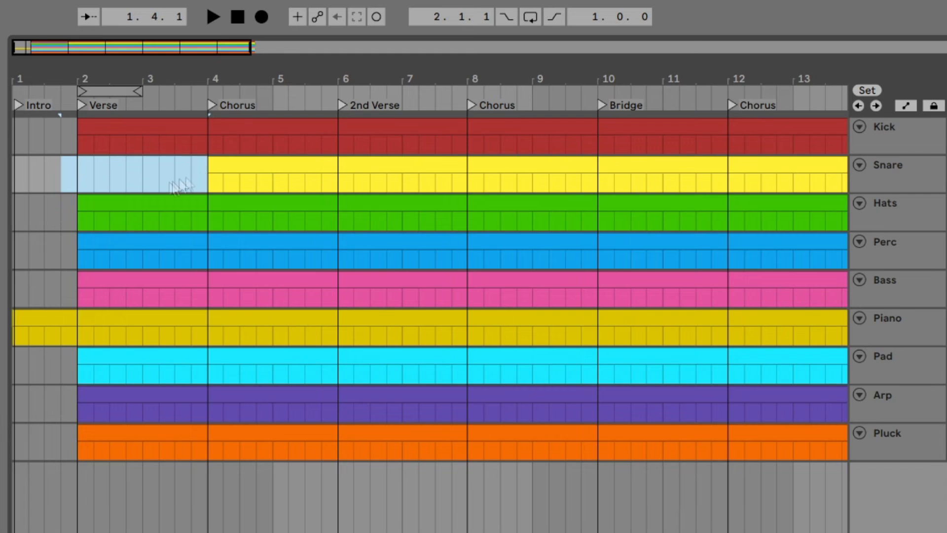
{"action": "left_click", "coordinate": [80, 244]}
{"action": "key", "text": "Delete"}
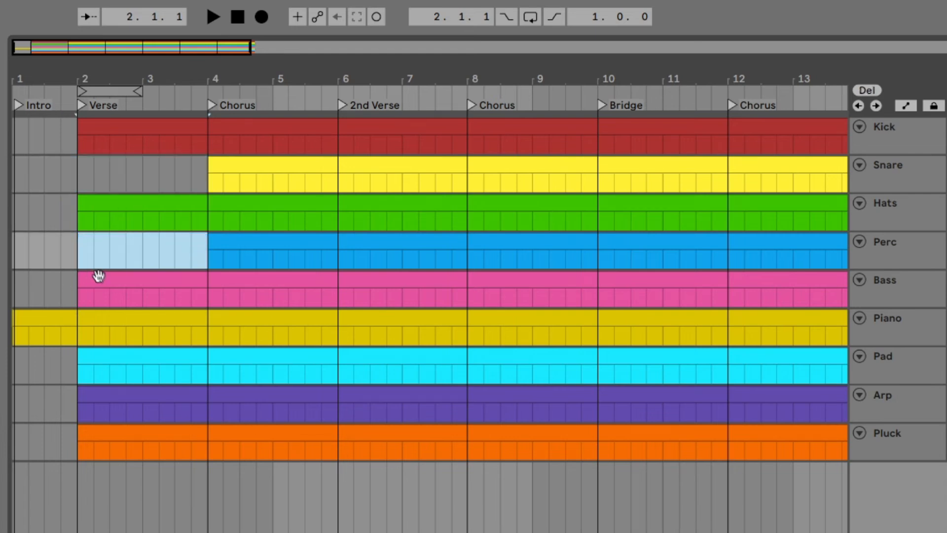
{"action": "left_click", "coordinate": [105, 360]}
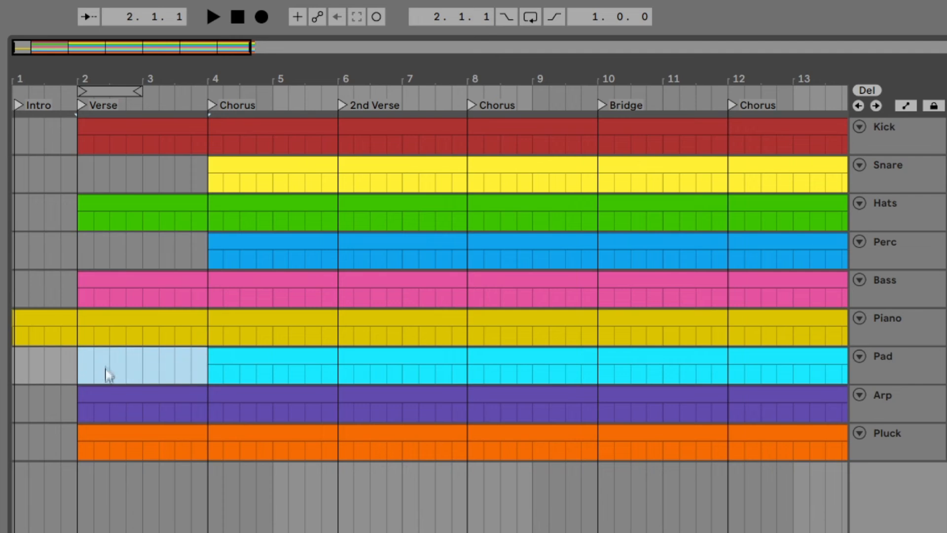
{"action": "left_click", "coordinate": [83, 437]}
{"action": "key", "text": "Delete"}
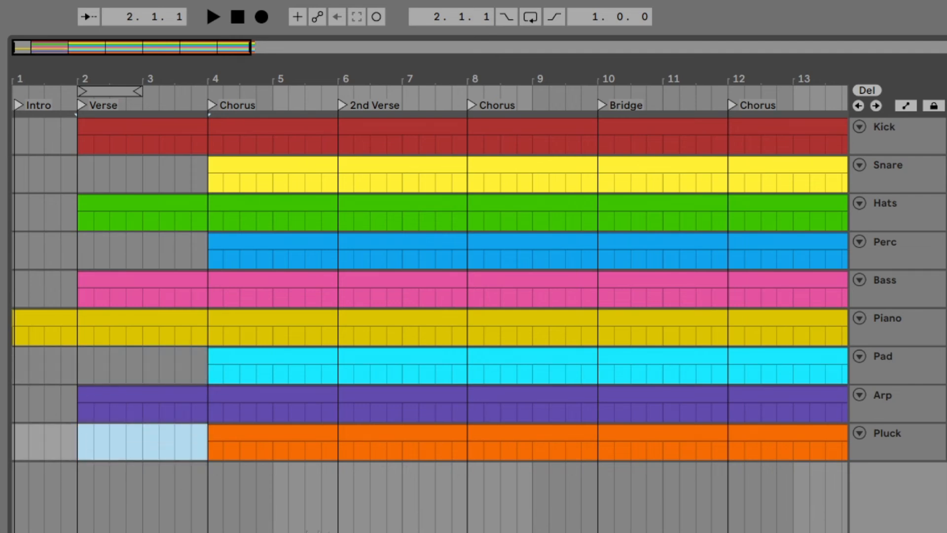
{"action": "left_click", "coordinate": [435, 441]}
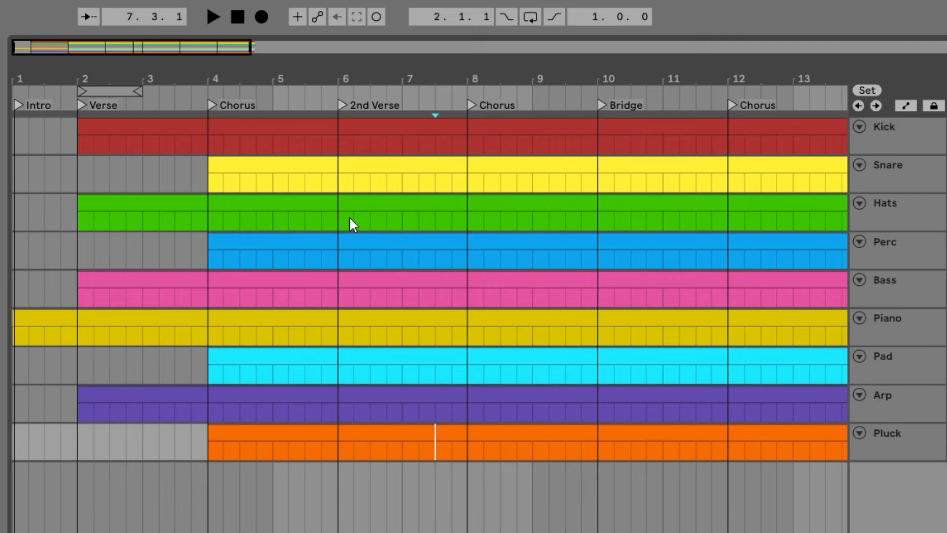
Delete the Pluck clip from the first Chorus and the Pad and Snare clips from the 2nd Verse.
{"action": "left_click", "coordinate": [249, 439]}
{"action": "key", "text": "Delete"}
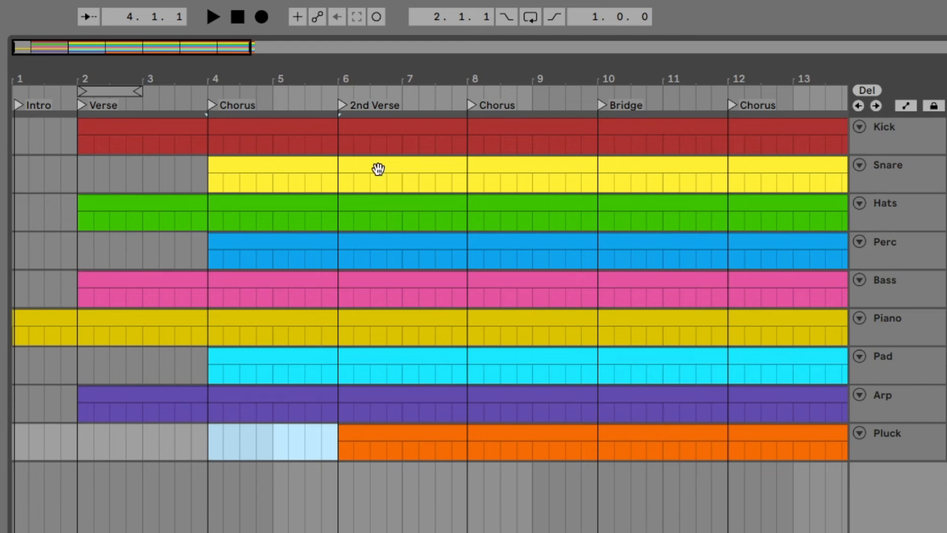
{"action": "left_click", "coordinate": [395, 360]}
{"action": "key", "text": "Delete"}
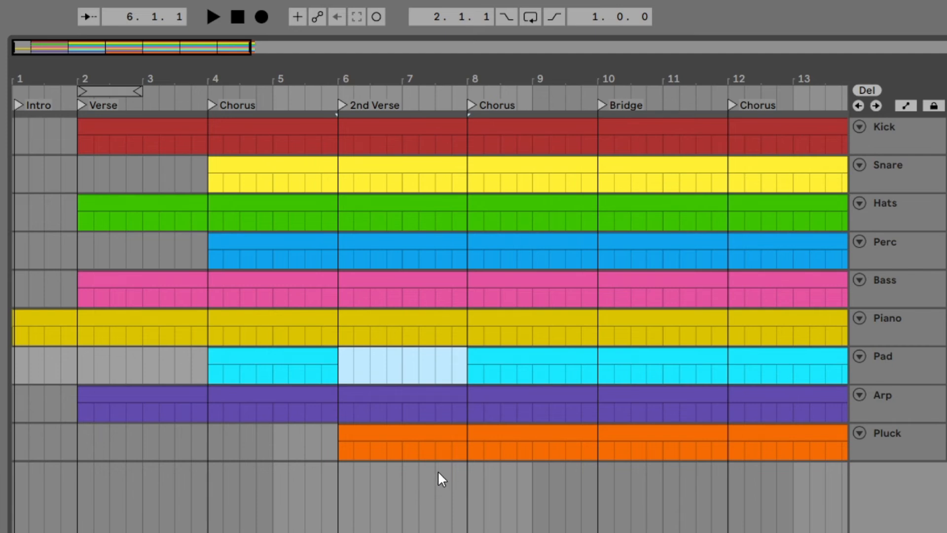
{"action": "left_click", "coordinate": [380, 165]}
{"action": "key", "text": "Delete"}
{"action": "left_click", "coordinate": [484, 450]}
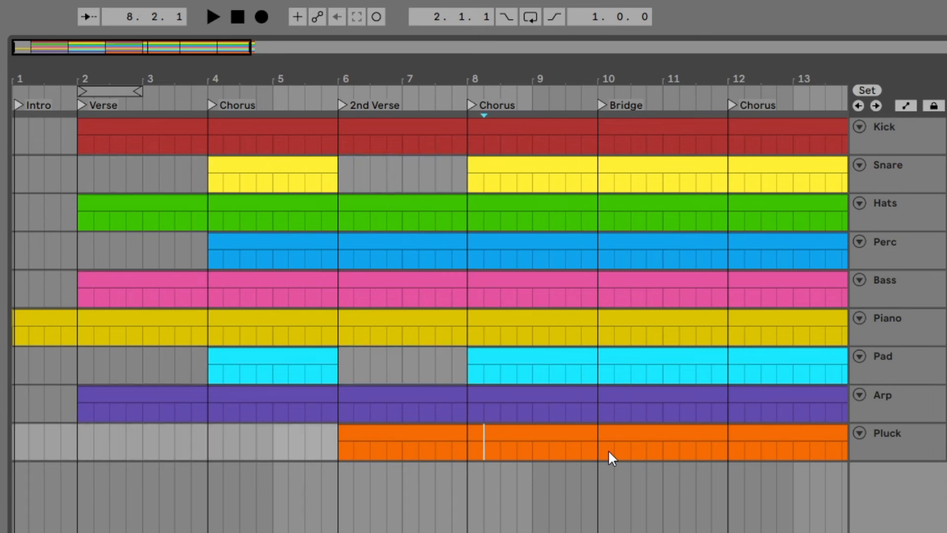
Delete the Kick and Snare clips from the Bridge.
{"action": "left_click", "coordinate": [645, 126]}
{"action": "key", "text": "Delete"}
{"action": "left_click", "coordinate": [646, 168]}
{"action": "key", "text": "Delete"}
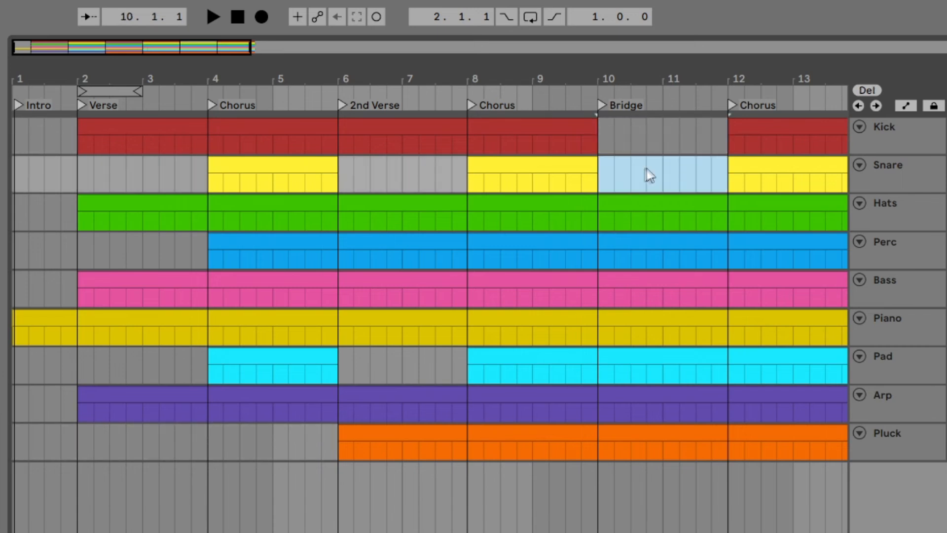
Delete the Perc clip from the 2nd Verse.
{"action": "left_click", "coordinate": [395, 248]}
{"action": "left_click", "coordinate": [400, 246]}
{"action": "key", "text": "Delete"}
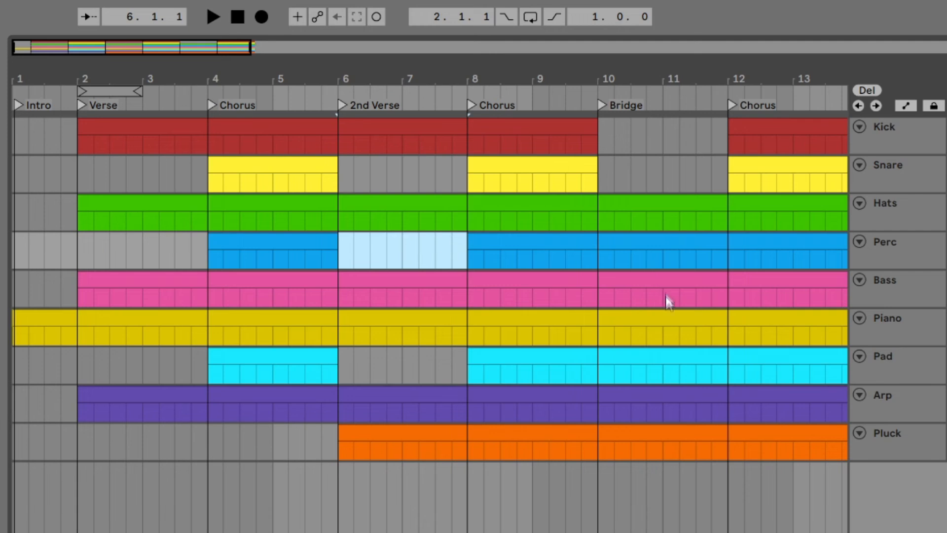
Delete the Bass, Piano and Pluck clips from the Bridge.
{"action": "left_click", "coordinate": [667, 282]}
{"action": "key", "text": "Delete"}
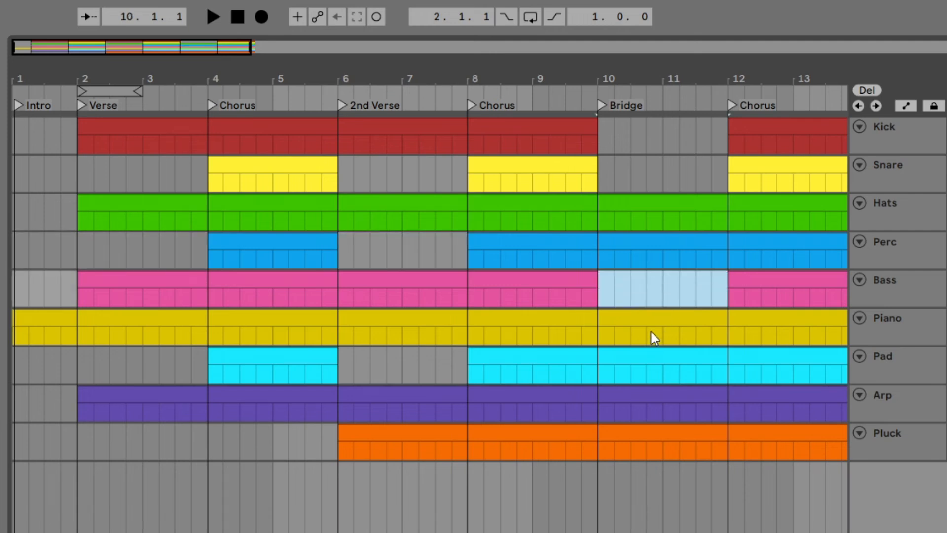
{"action": "left_click", "coordinate": [639, 329]}
{"action": "key", "text": "Delete"}
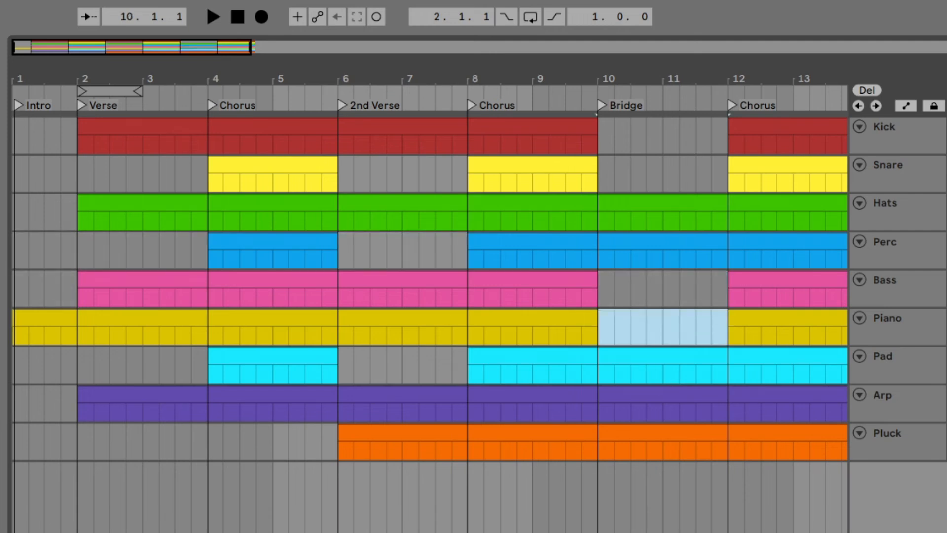
{"action": "left_click", "coordinate": [664, 431]}
{"action": "key", "text": "Delete"}
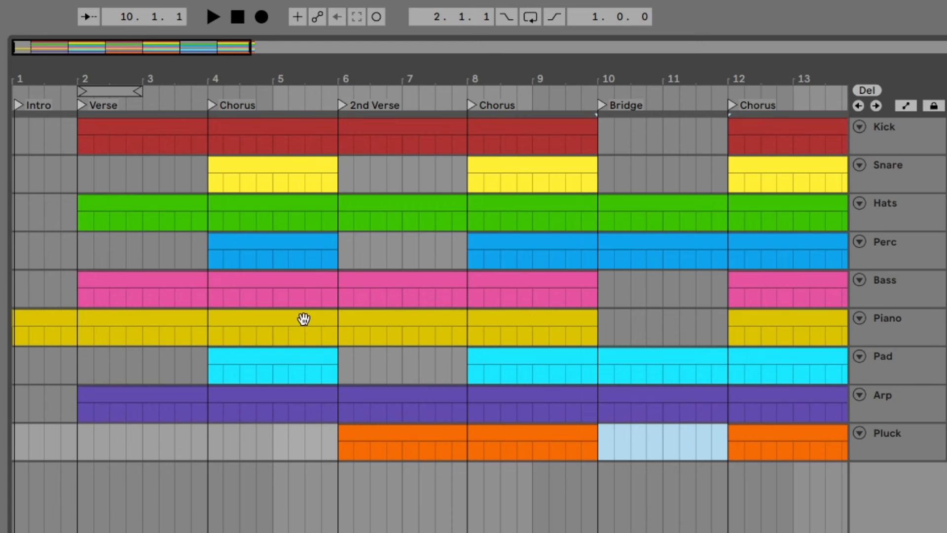
Delete the Piano clips from the first two Choruses and the Perc clip from the first Chorus.
{"action": "left_click_drag", "start_coordinate": [507, 325], "coordinate": [285, 325]}
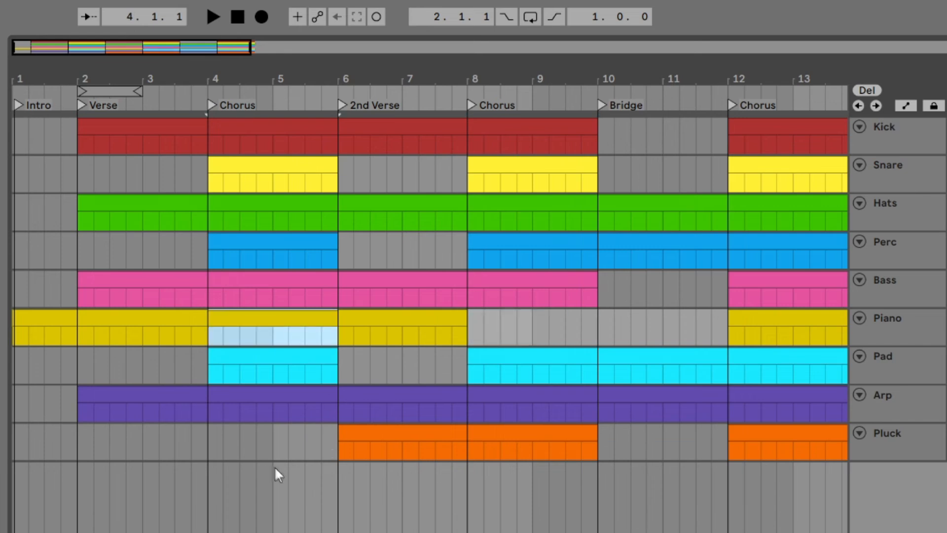
{"action": "left_click", "coordinate": [152, 453]}
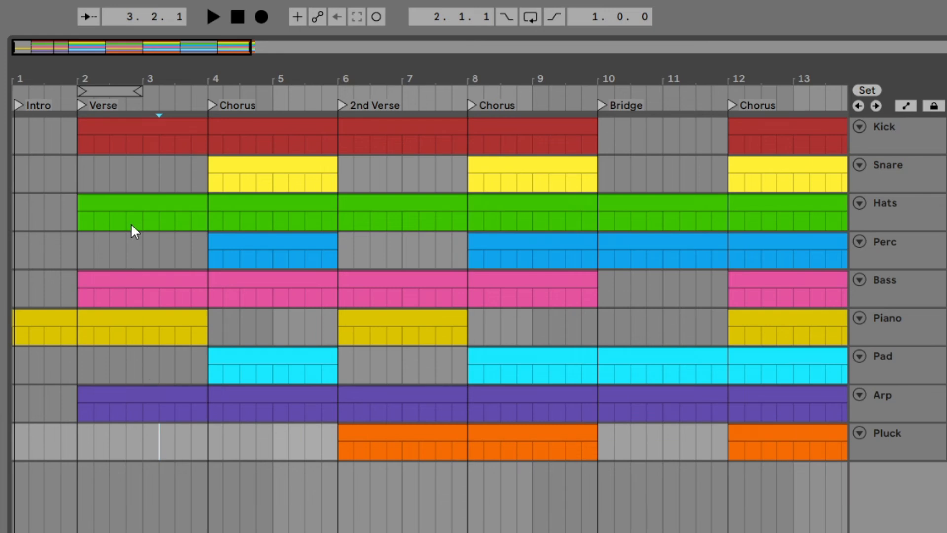
{"action": "left_click", "coordinate": [269, 243]}
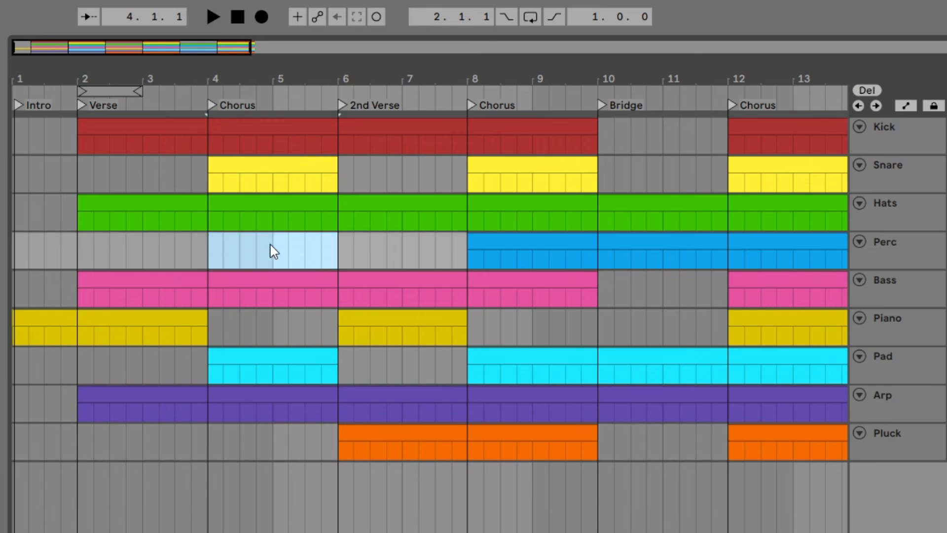
{"action": "left_click", "coordinate": [338, 445]}
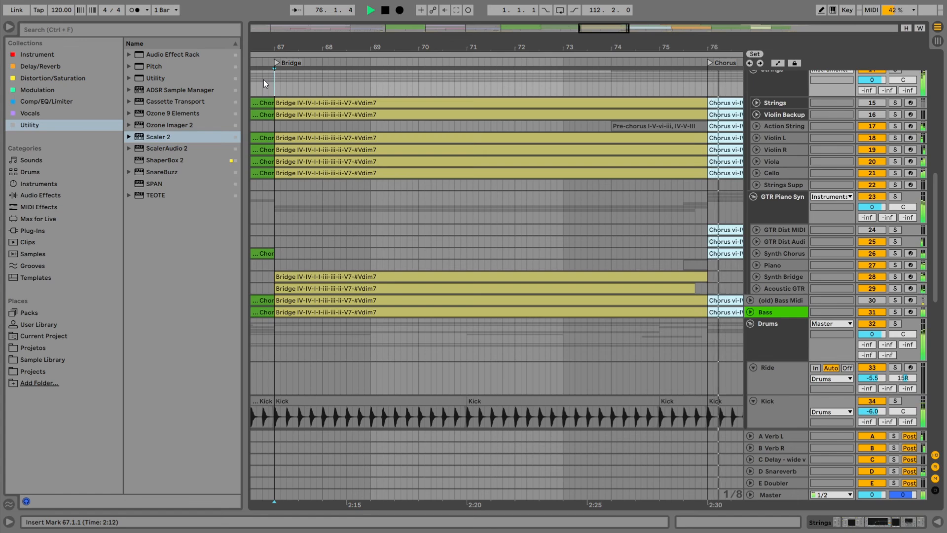
Stop the playback after the Bridge has led into the Chorus.
{"action": "key", "text": "space"}
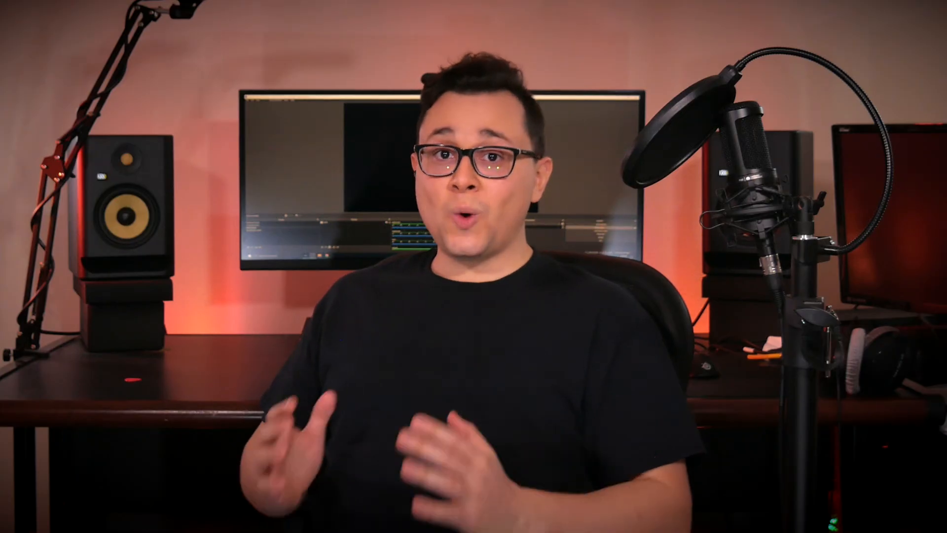